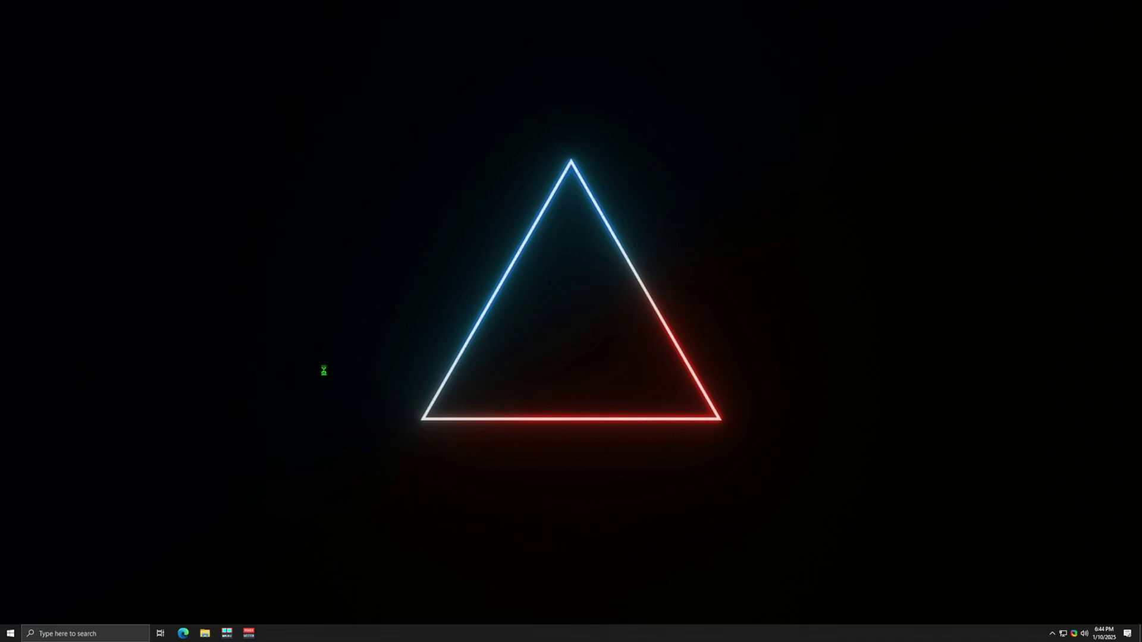
Check the NVIDIA overlay (Gallery, Record, Instant Replay, Microphone Always on), then close it
key("alt+z")
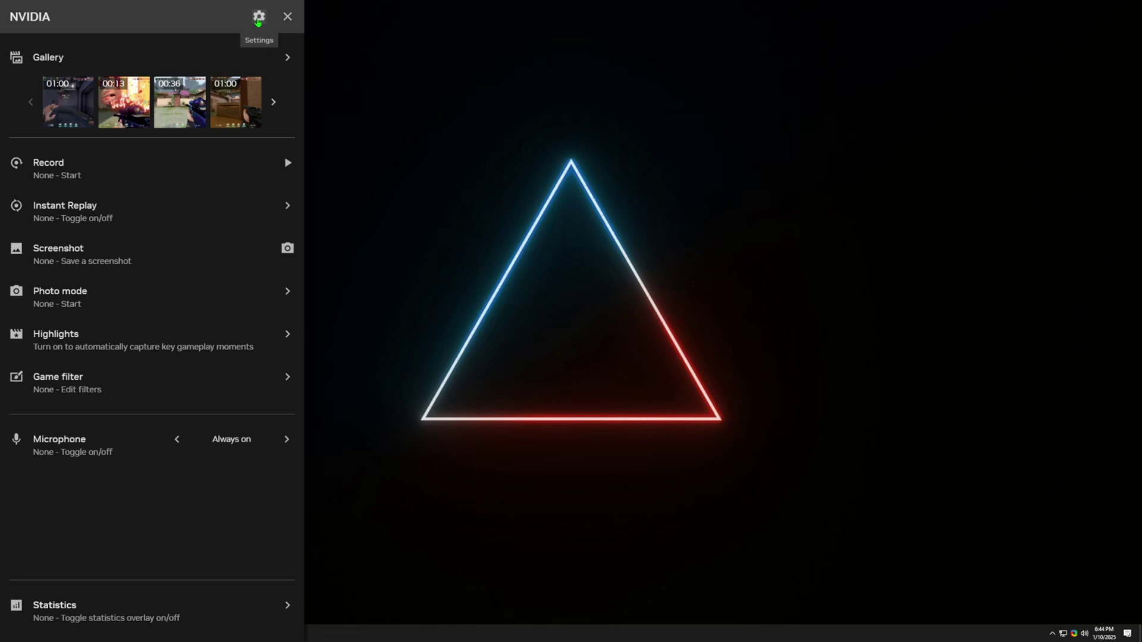
left_click(384, 51)
Look up NVIDIA app in Add or remove programs, confirming version 11.0.1.189
left_click(89, 633)
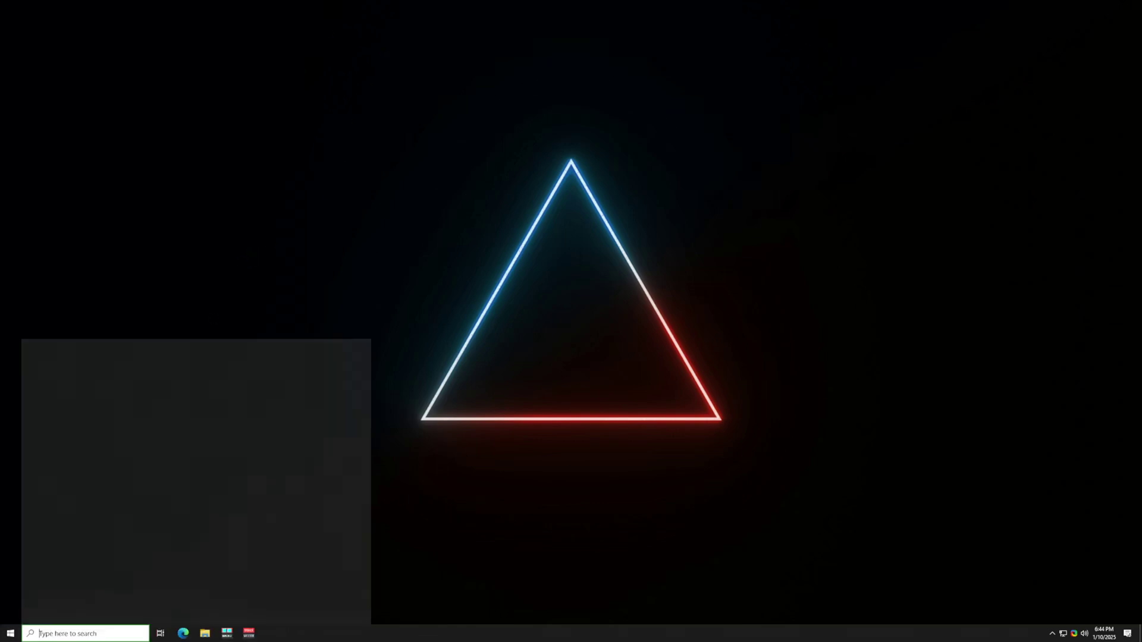
type("ad")
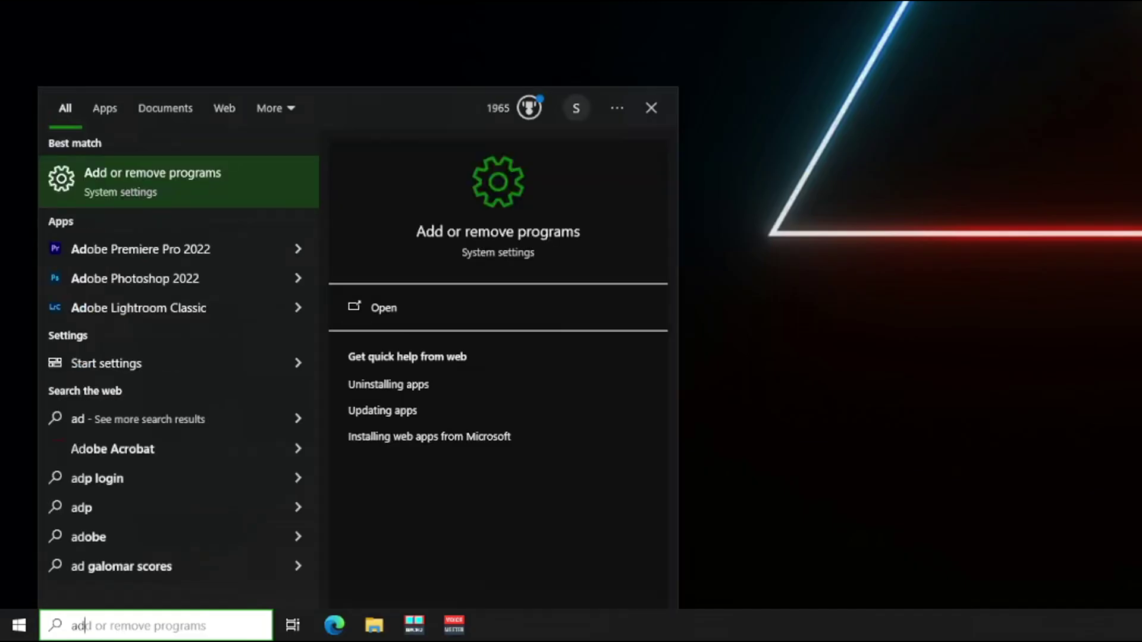
type("d")
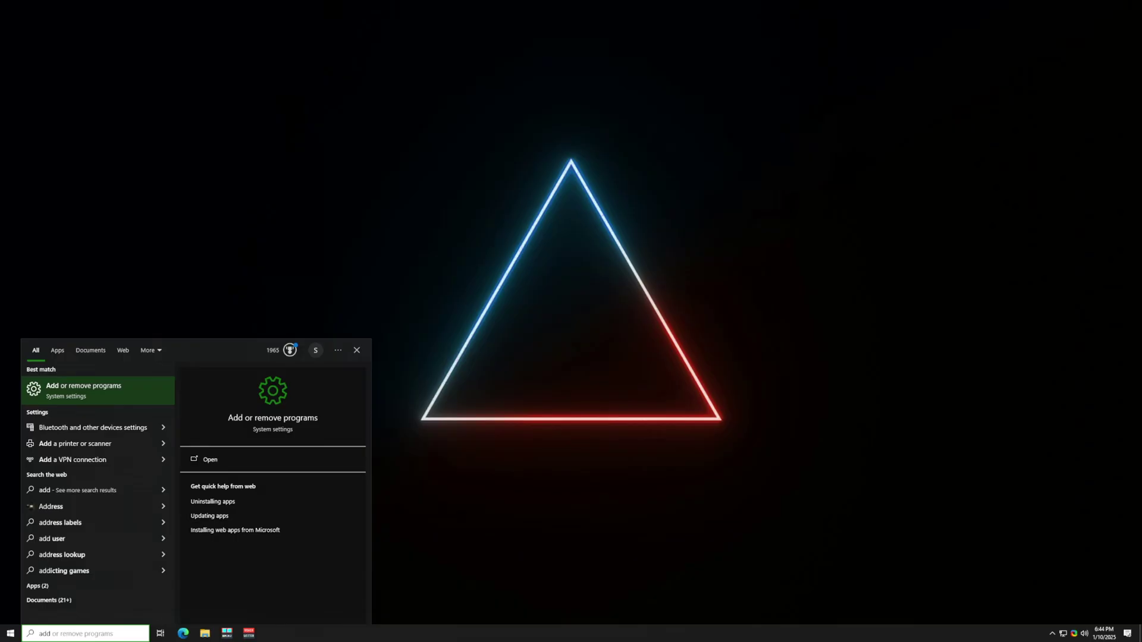
key("Return")
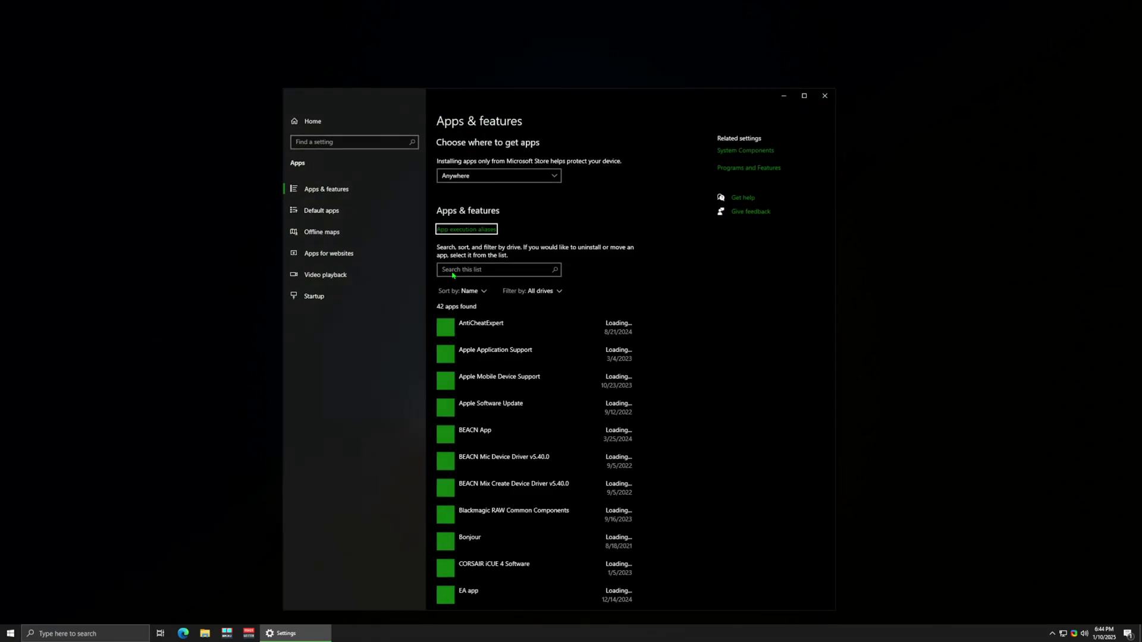
left_click(489, 268)
type("nvi")
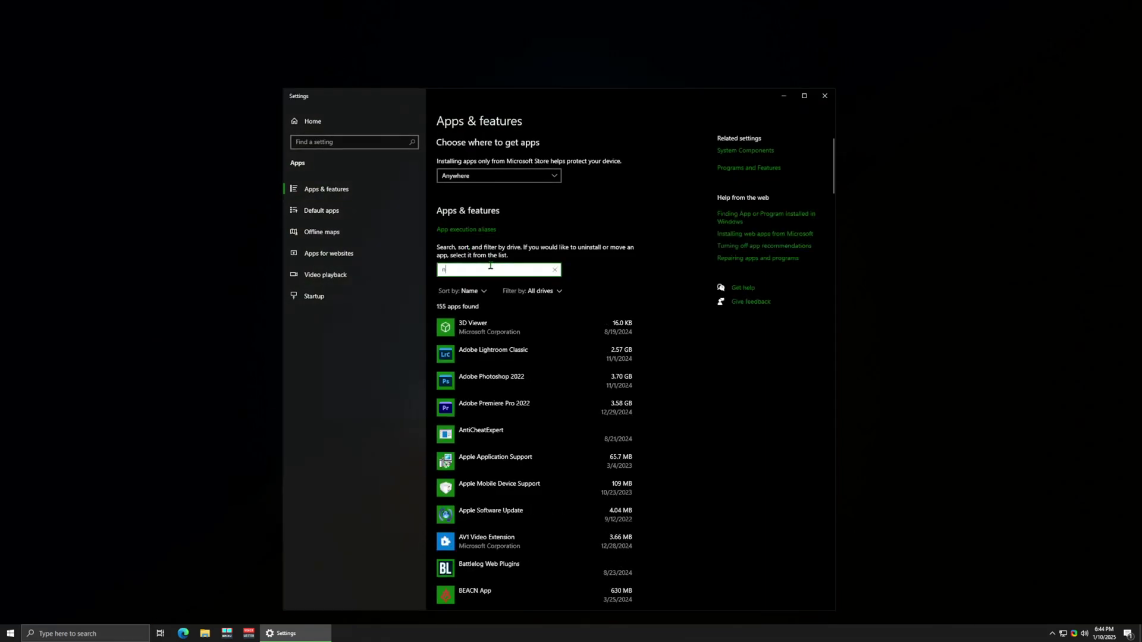
left_click(482, 327)
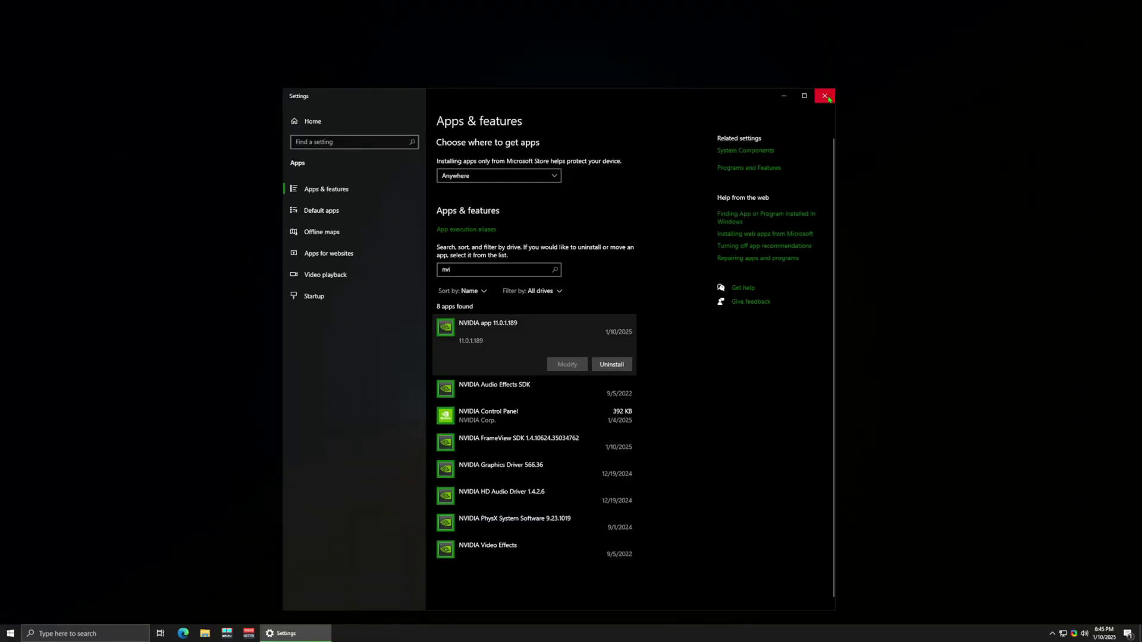
left_click(825, 96)
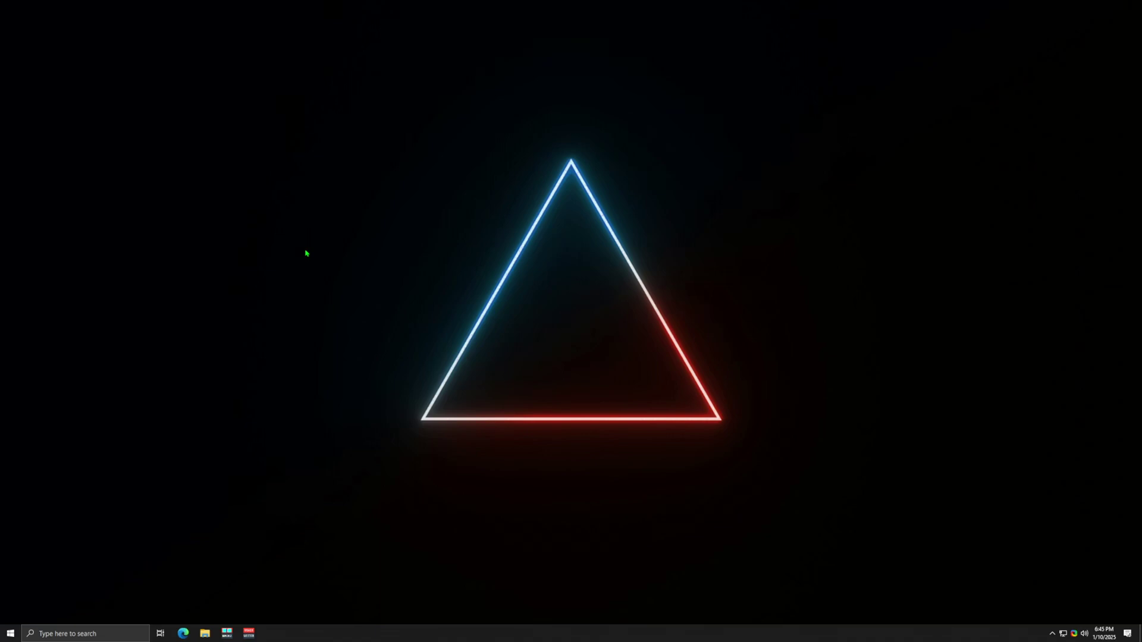
key("alt+z")
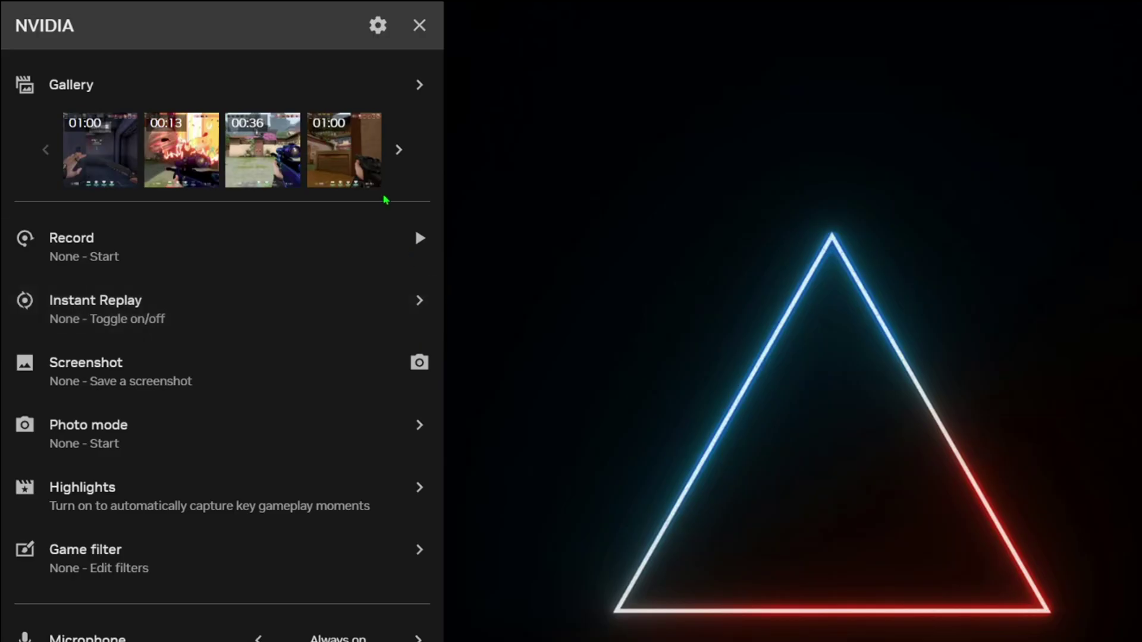
left_click(377, 25)
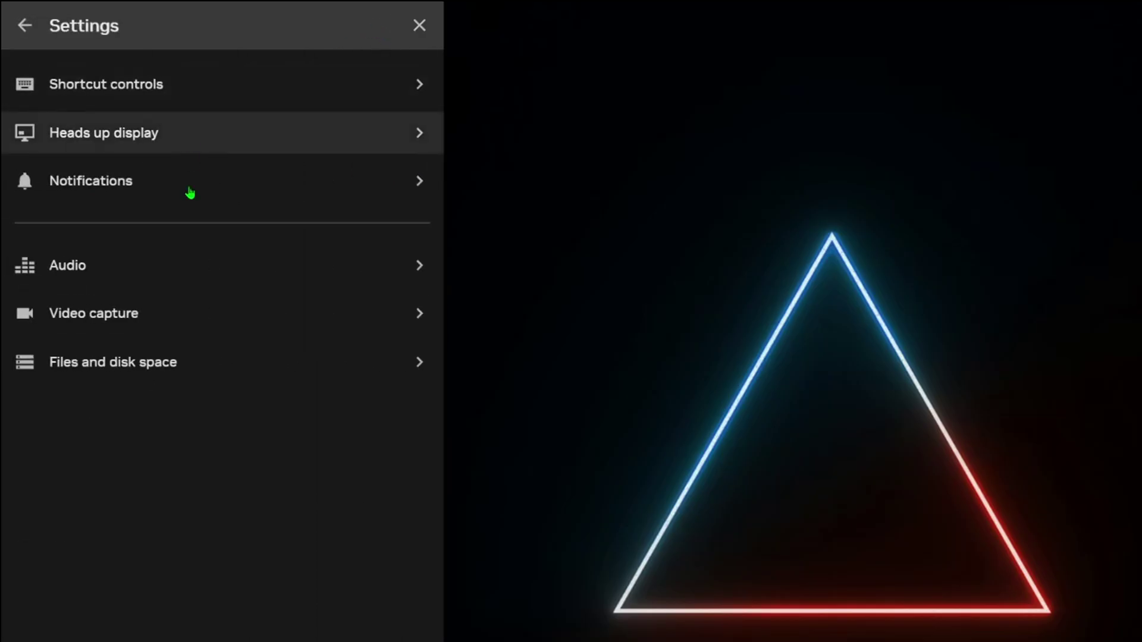
left_click(165, 260)
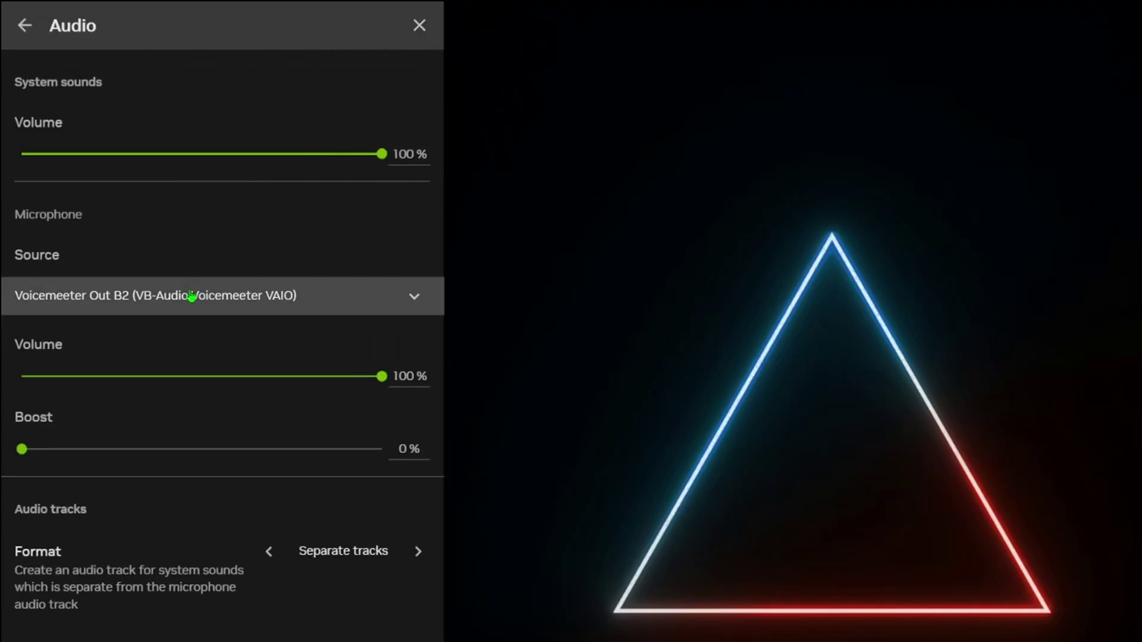
left_click(191, 296)
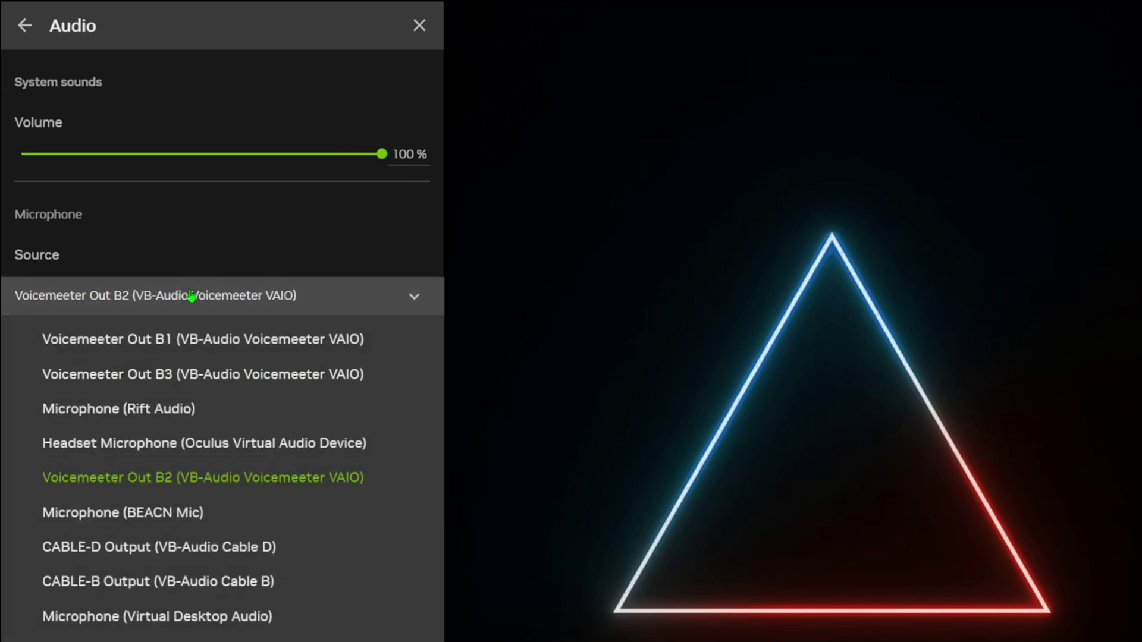
left_click(172, 478)
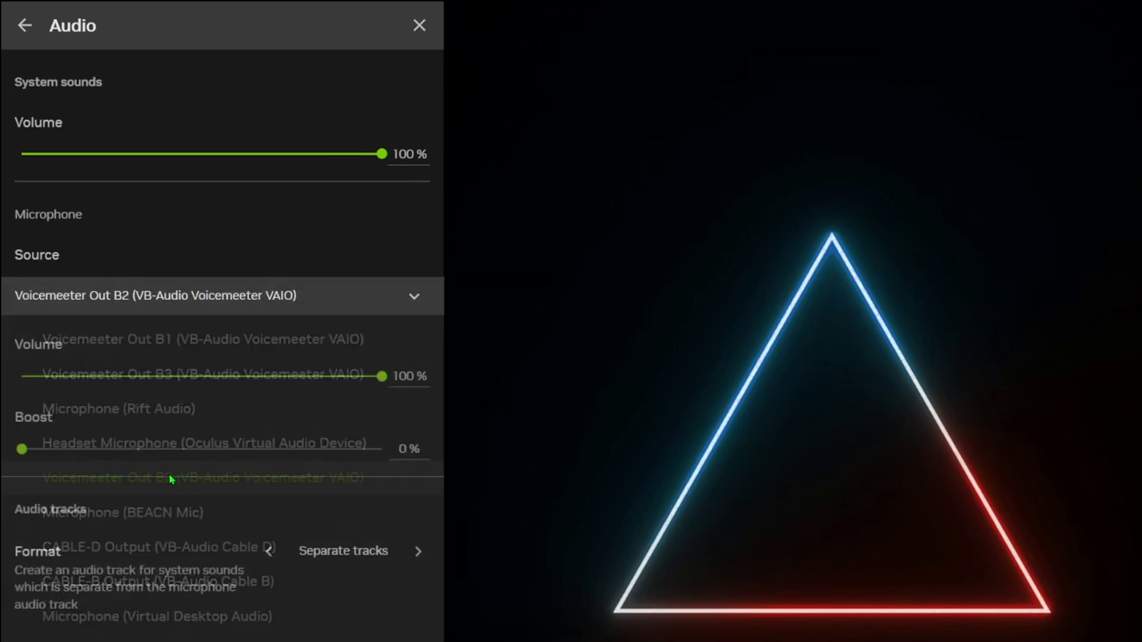
left_click(185, 297)
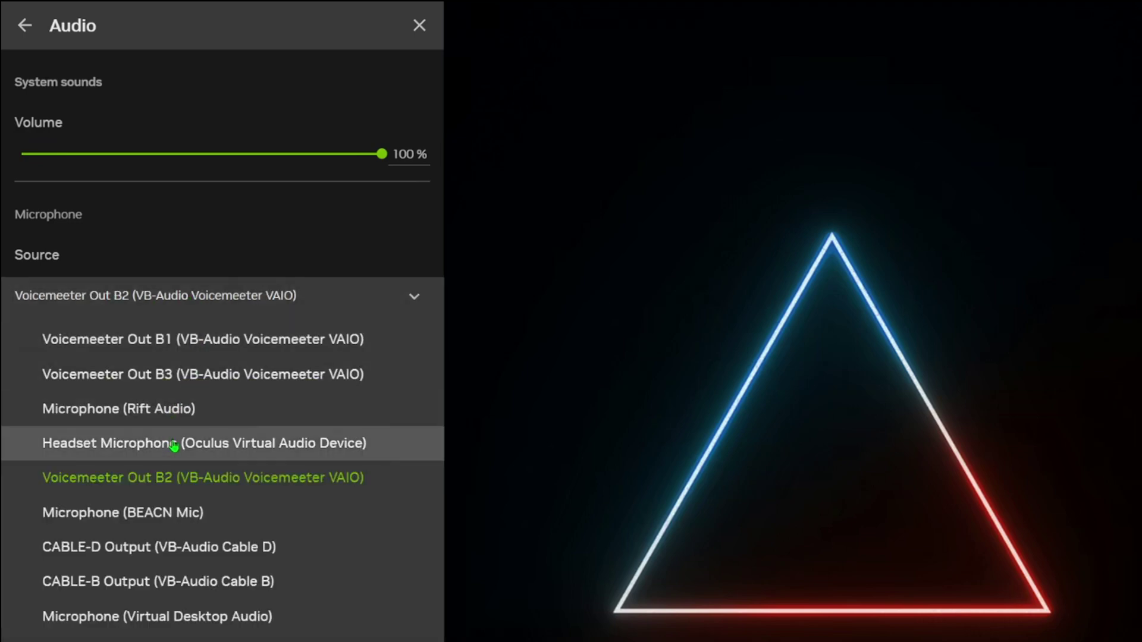
left_click(296, 297)
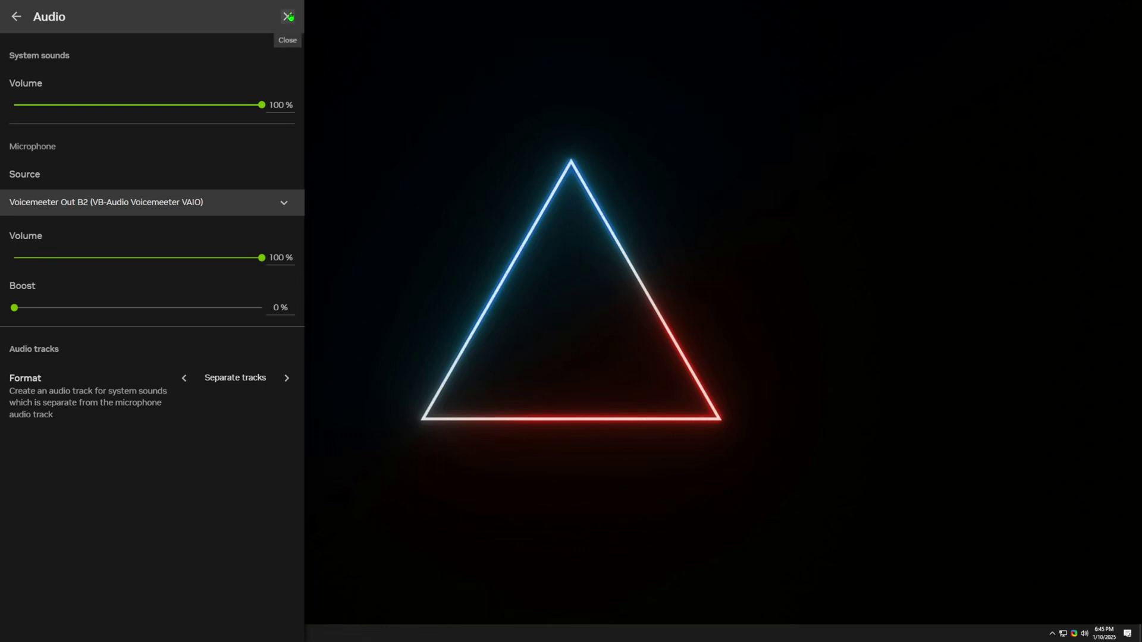
Dismiss the overlay and open the Sound control panel via a 'change sys' search
left_click(288, 16)
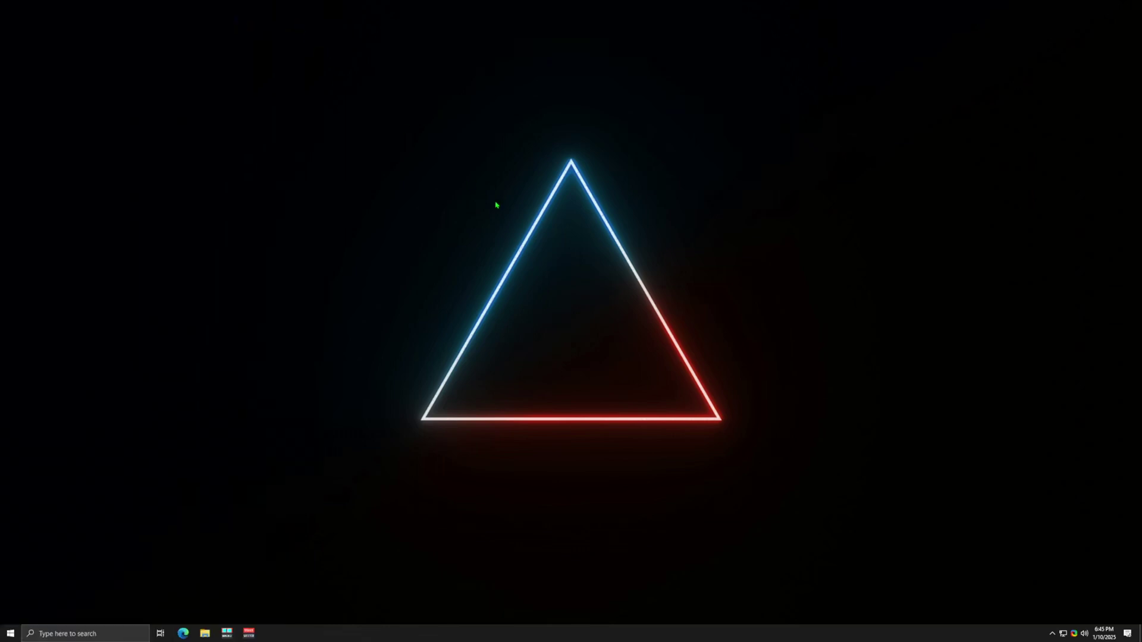
right_click(1085, 633)
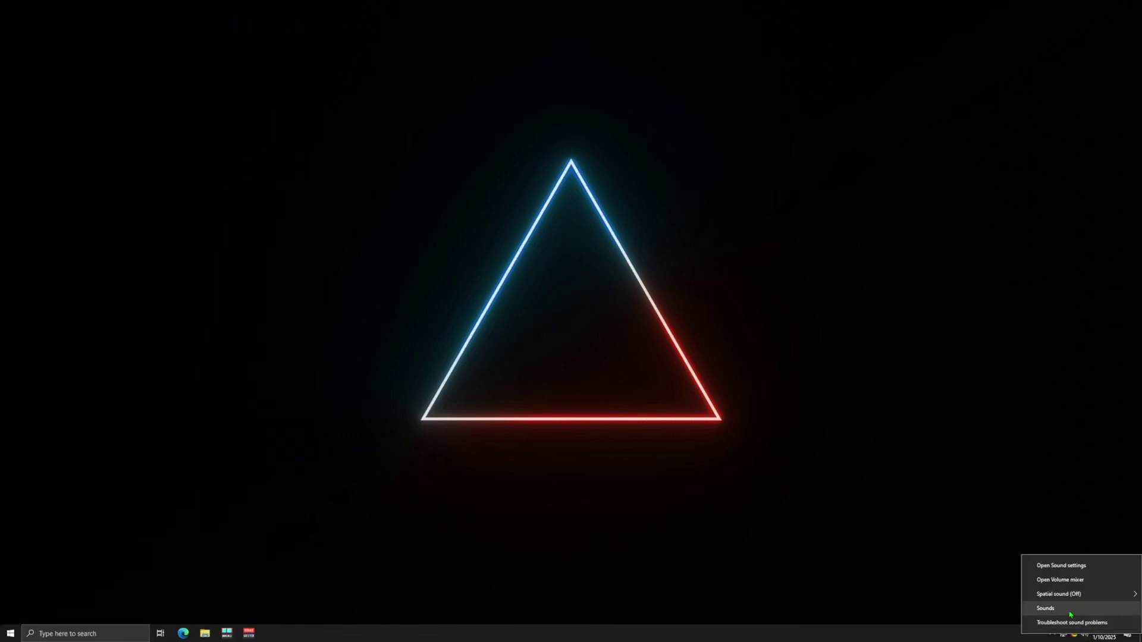
left_click(1053, 608)
key("super+s")
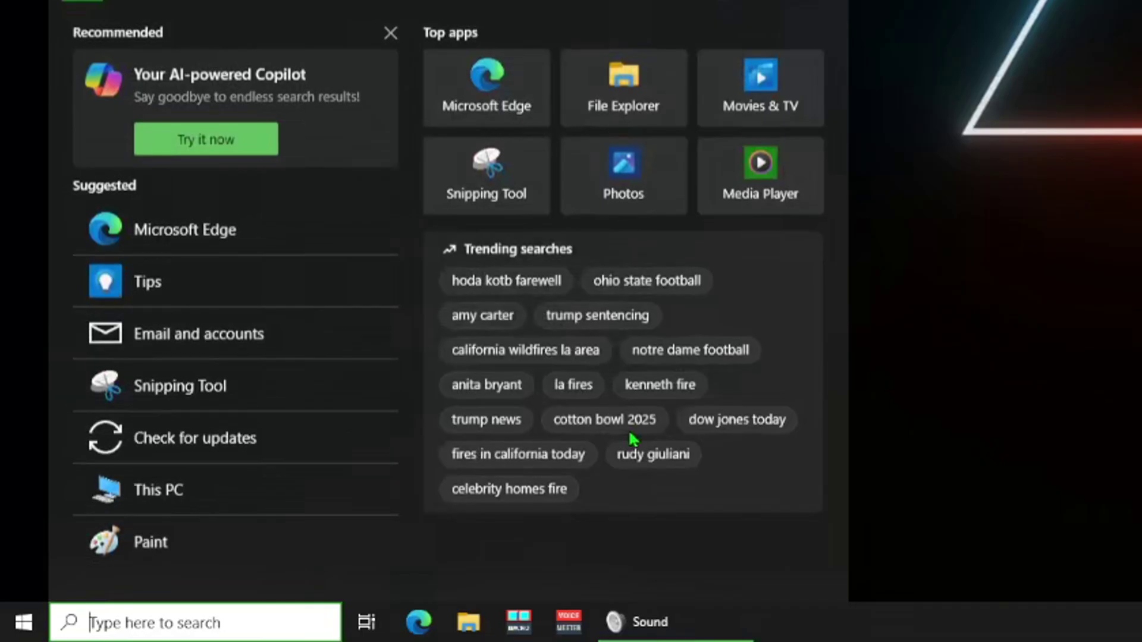
type("change sys")
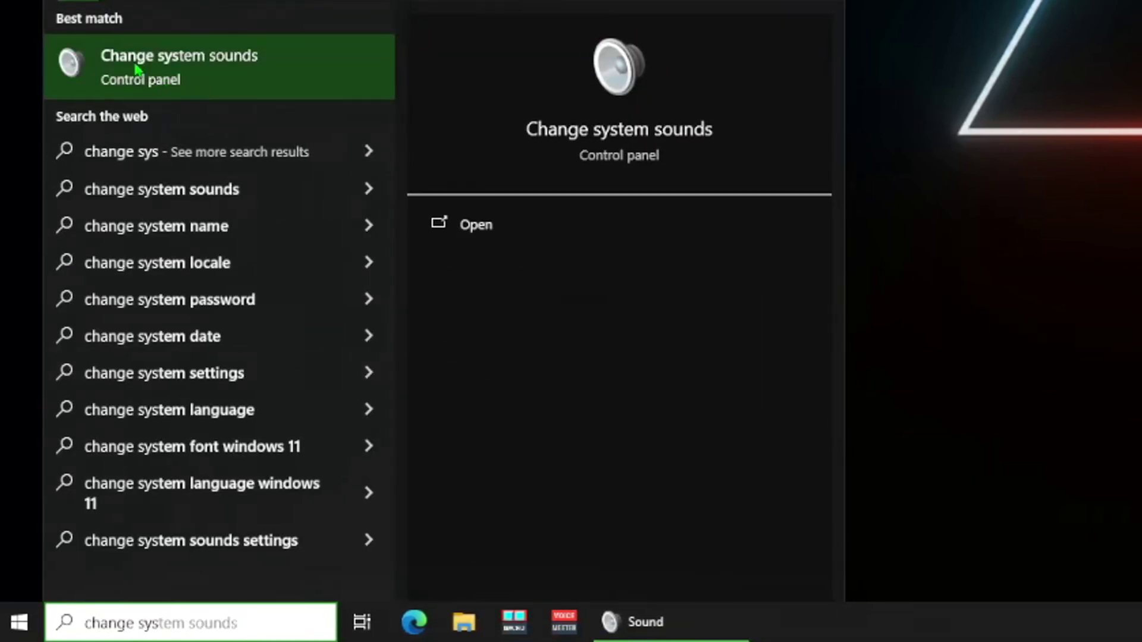
key("Return")
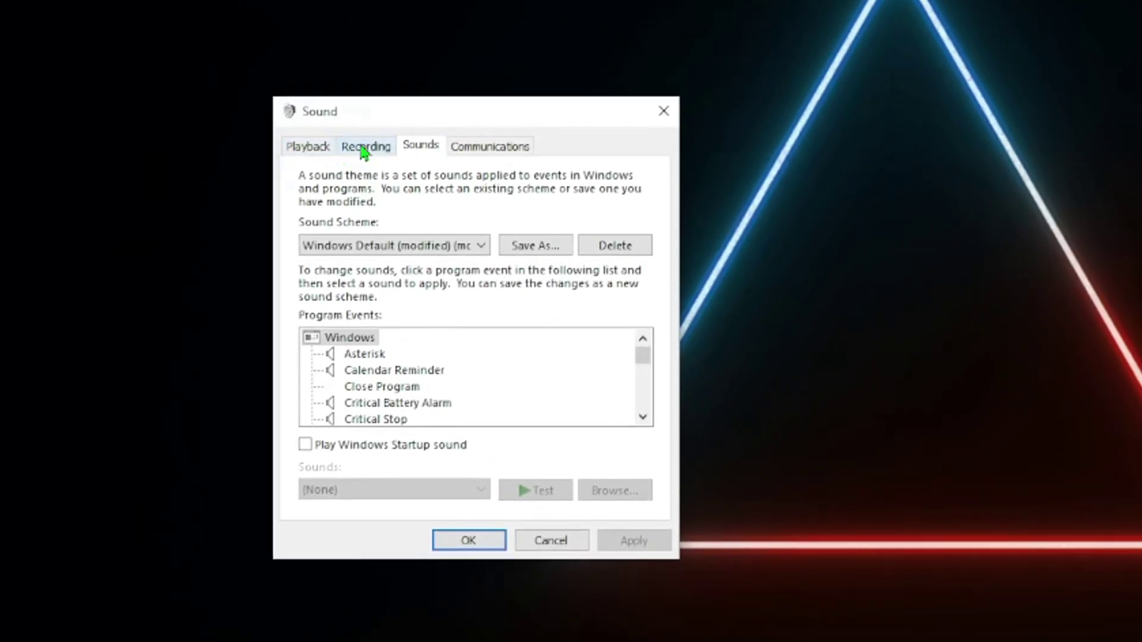
Make BEACN Mic the default recording device on the Recording tab
left_click(367, 147)
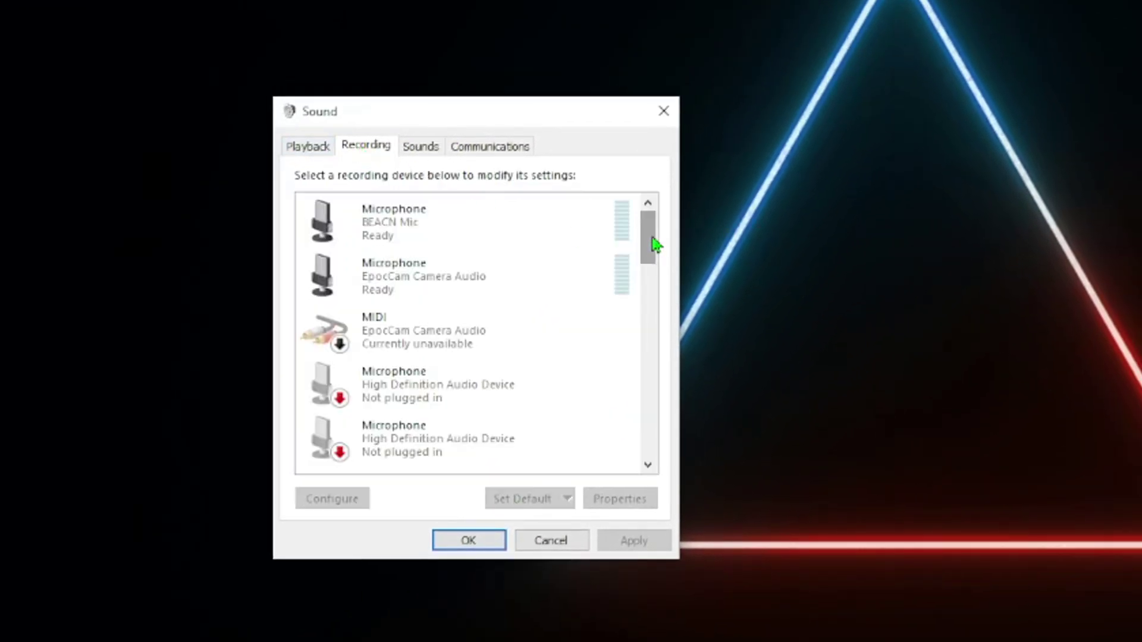
mouse_move(652, 246)
left_mouse_down()
mouse_move(650, 361)
mouse_move(635, 240)
left_mouse_up()
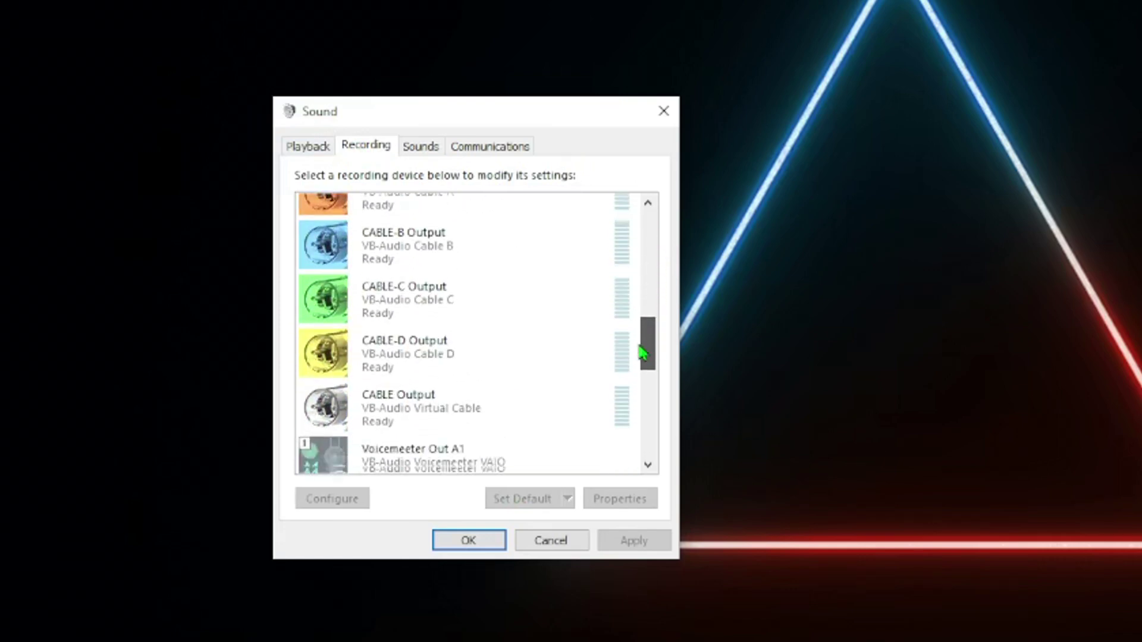
left_click_drag(635, 240, 646, 440)
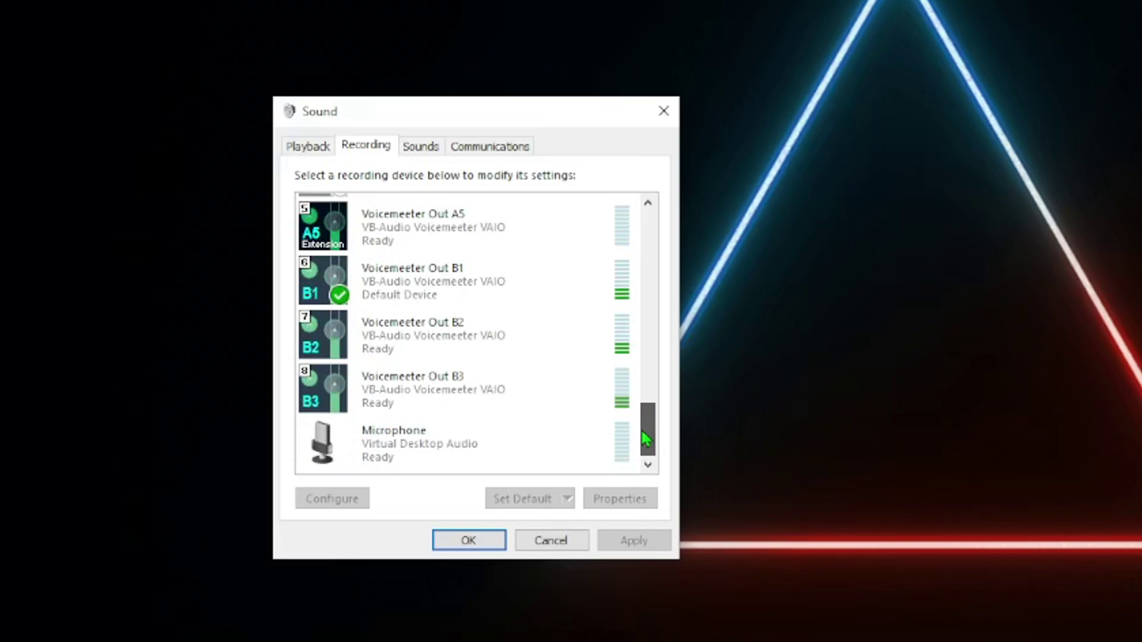
left_click_drag(646, 440, 673, 226)
left_click(440, 225)
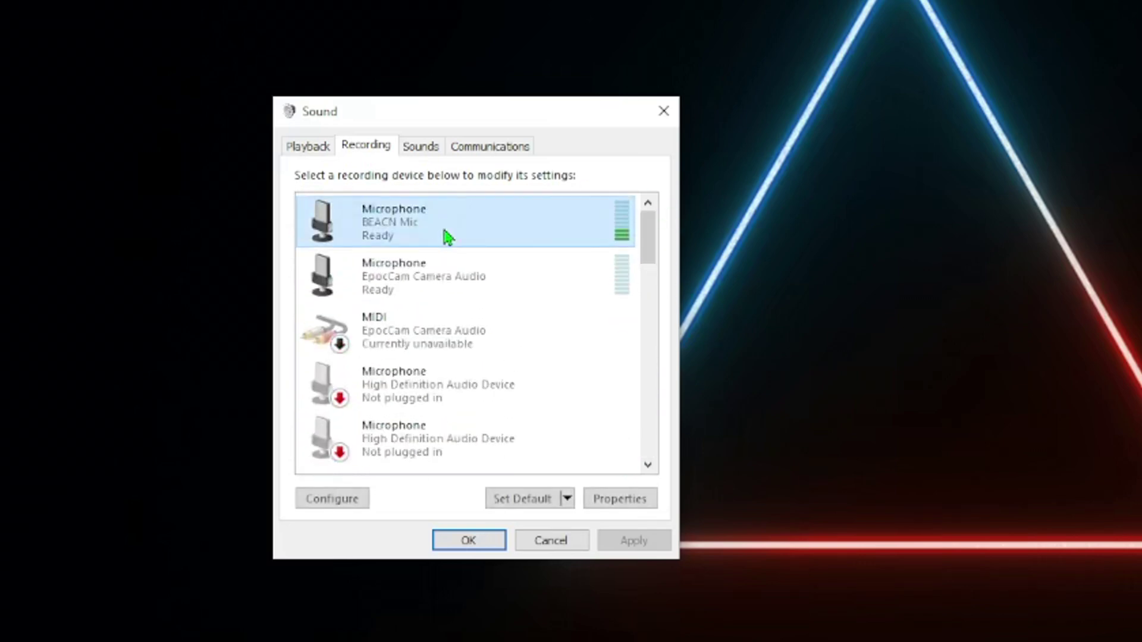
left_click(531, 504)
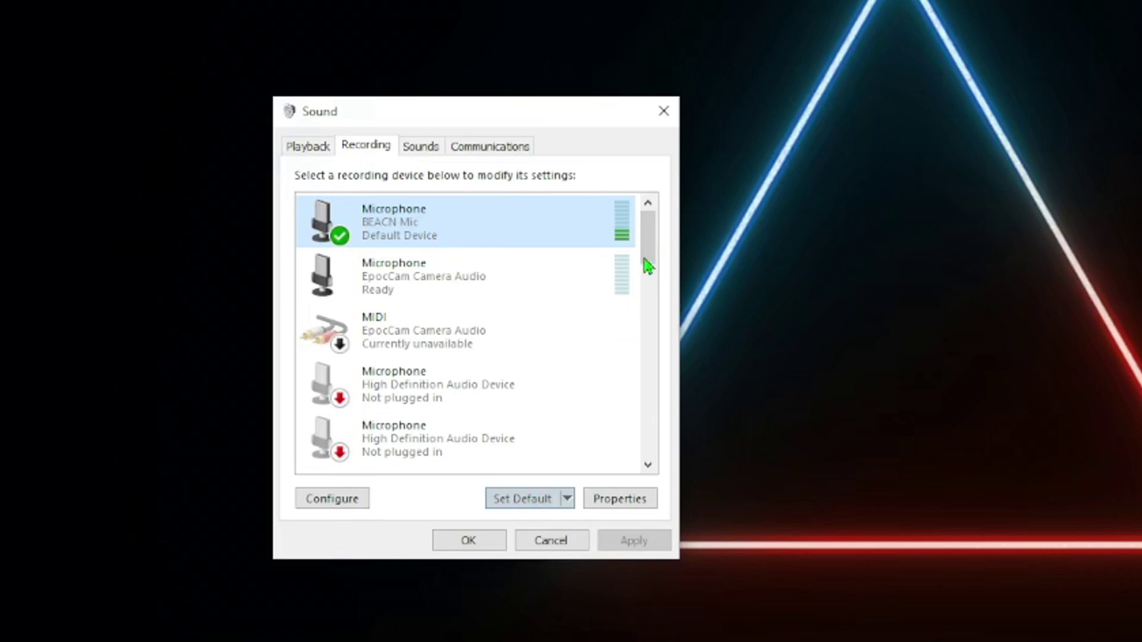
Make Voicemeeter Out B2 the default recording device instead of BEACN Mic
left_click_drag(646, 262, 652, 425)
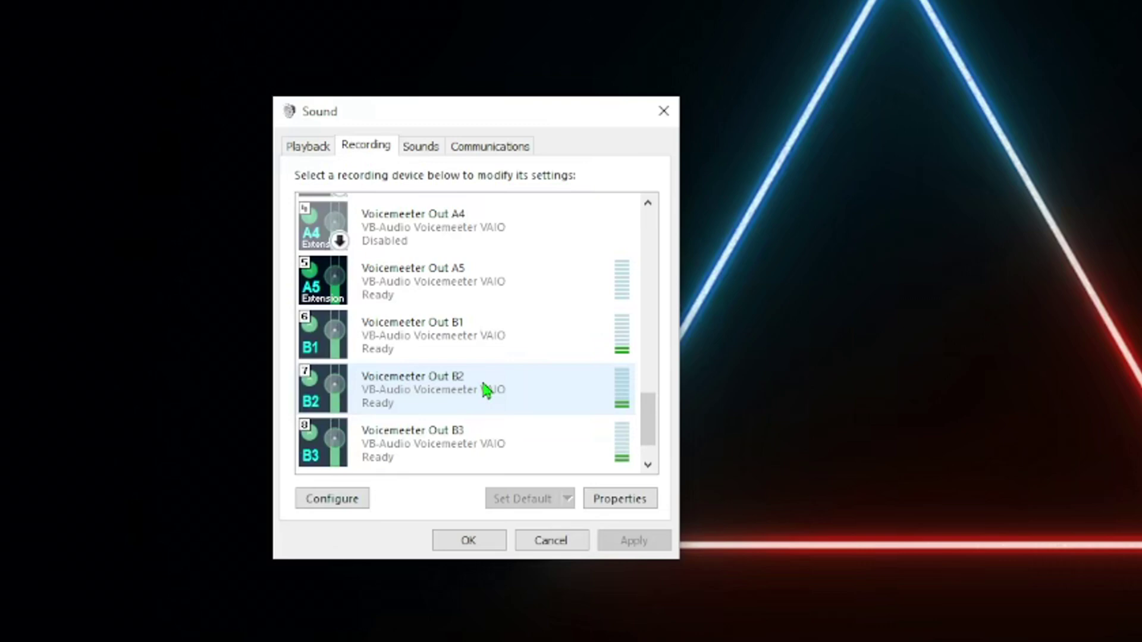
left_click(483, 383)
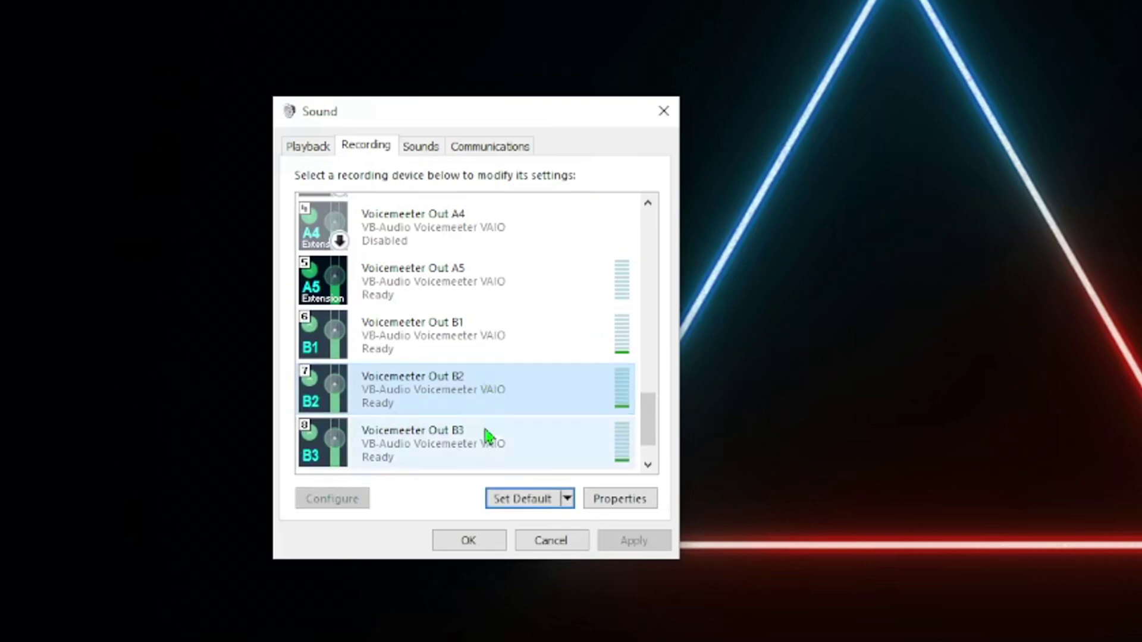
left_click(522, 509)
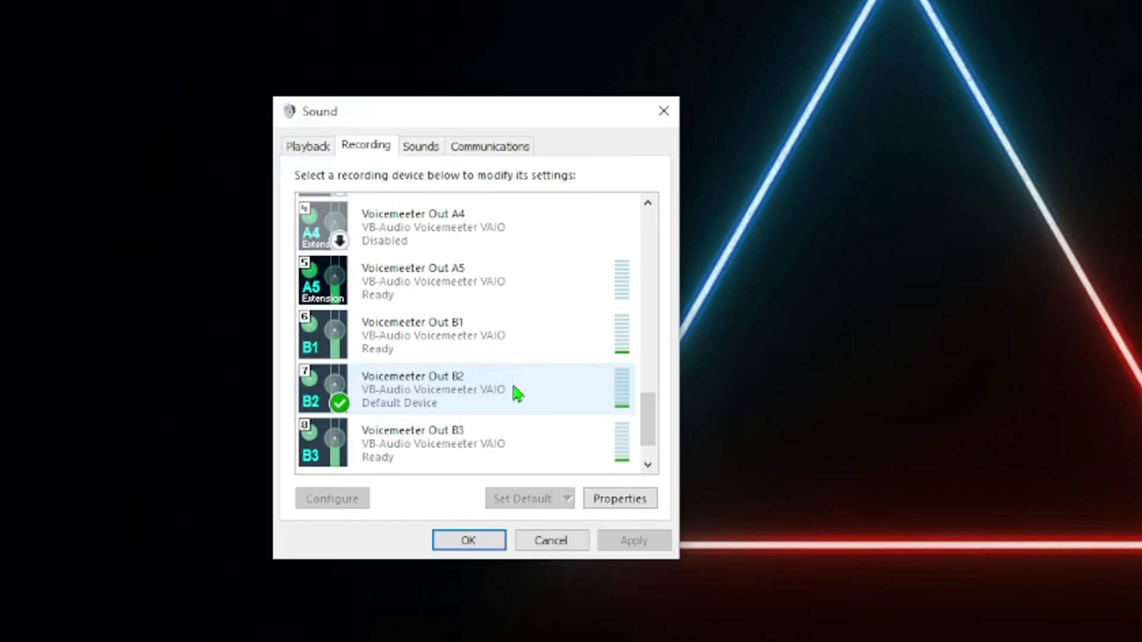
left_click(496, 388)
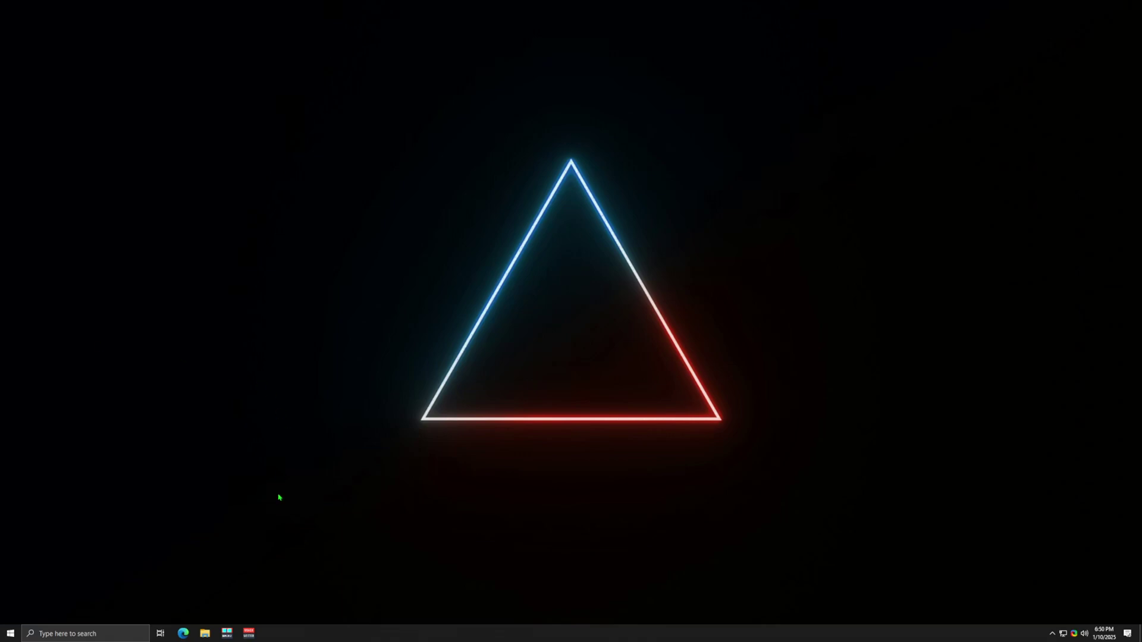
key("alt+z")
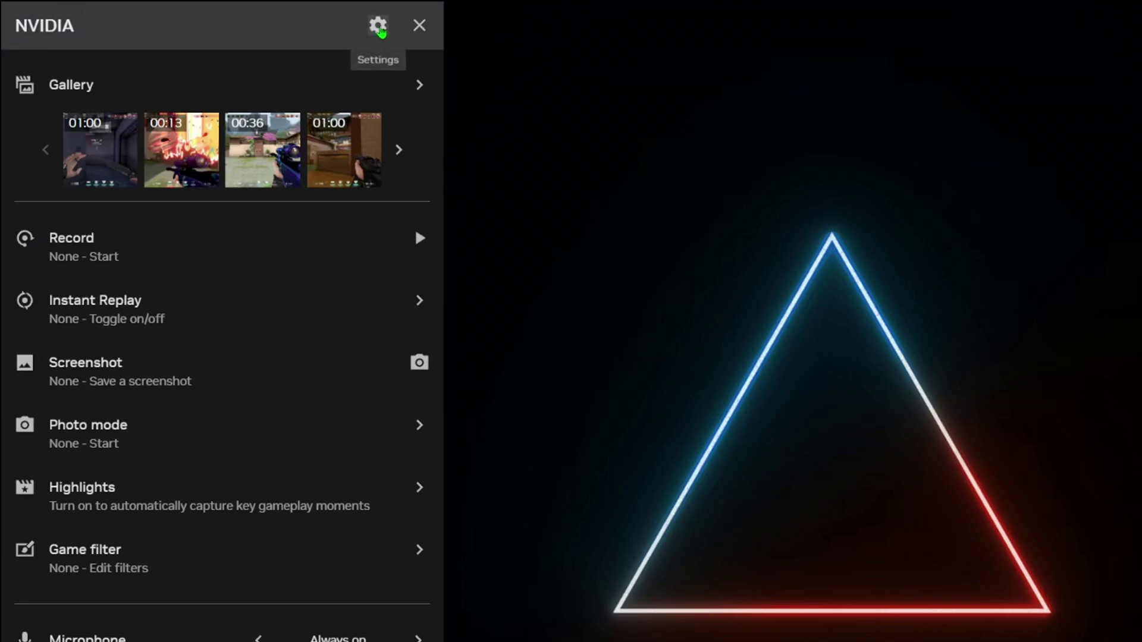
Check the overlay's Audio settings, which show Voicemeeter Out B2 as microphone source
left_click(378, 26)
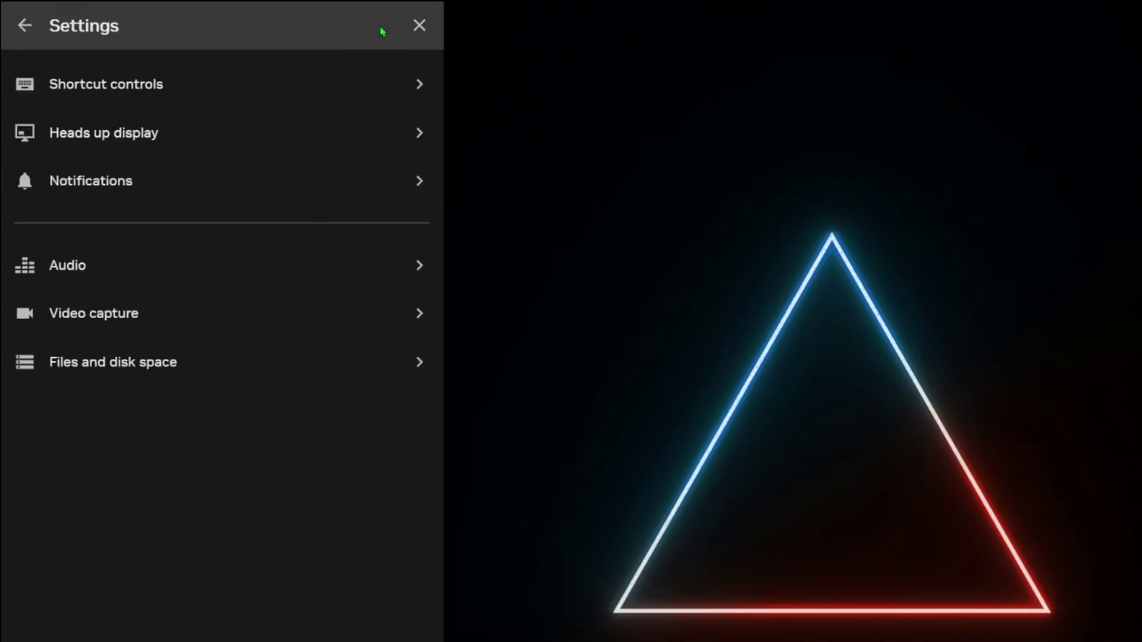
left_click(190, 278)
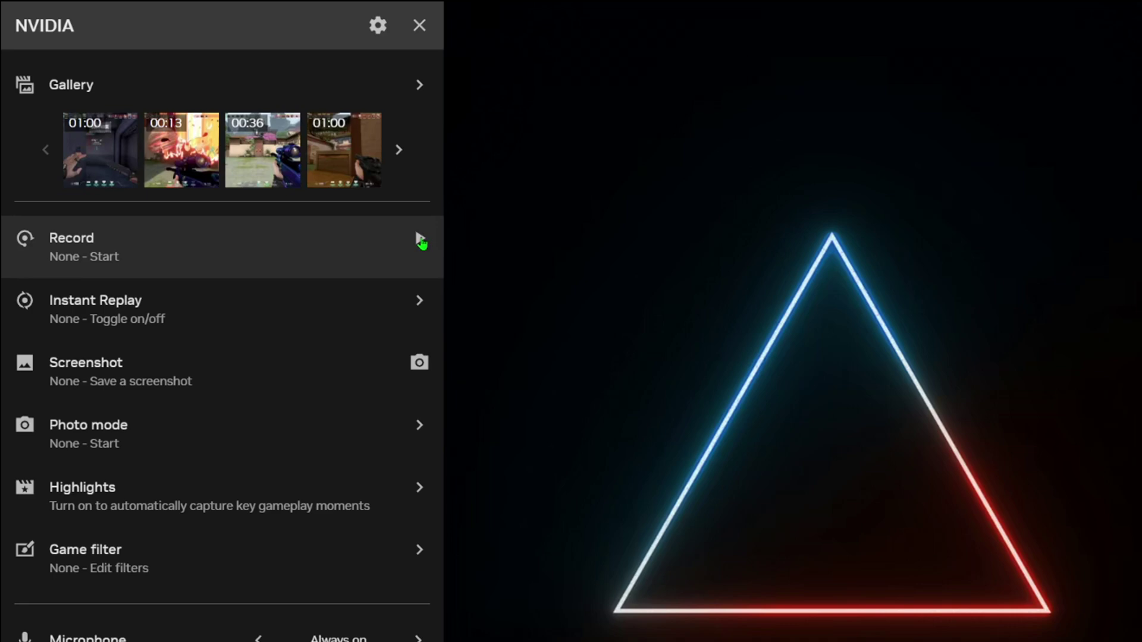
Record a 14-second desktop clip and save it to the gallery
left_click(420, 241)
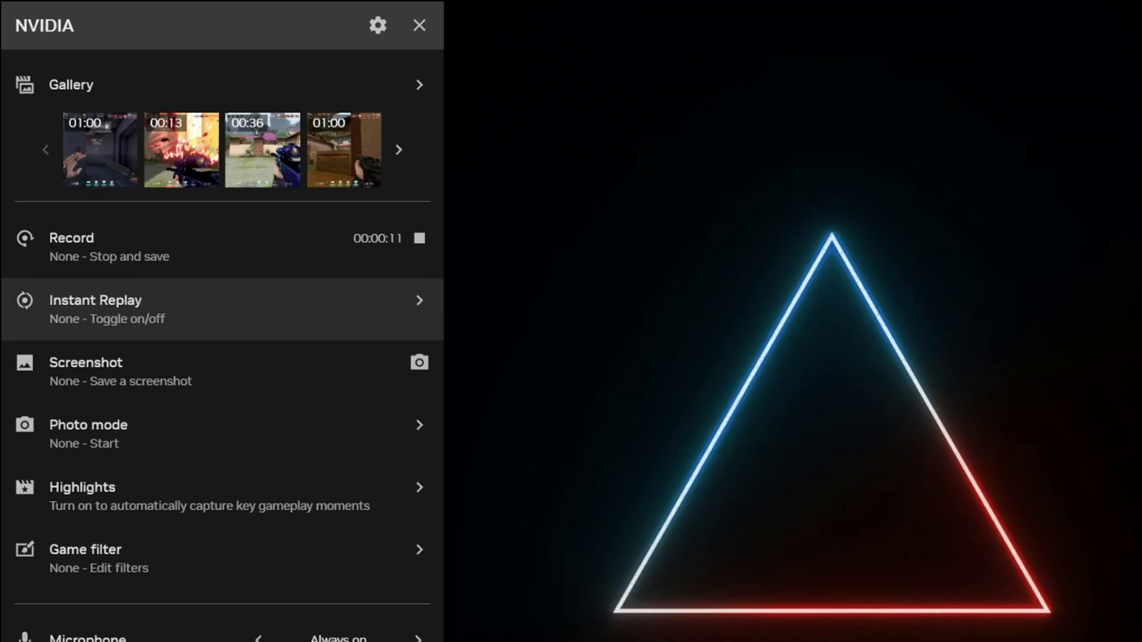
left_click(419, 238)
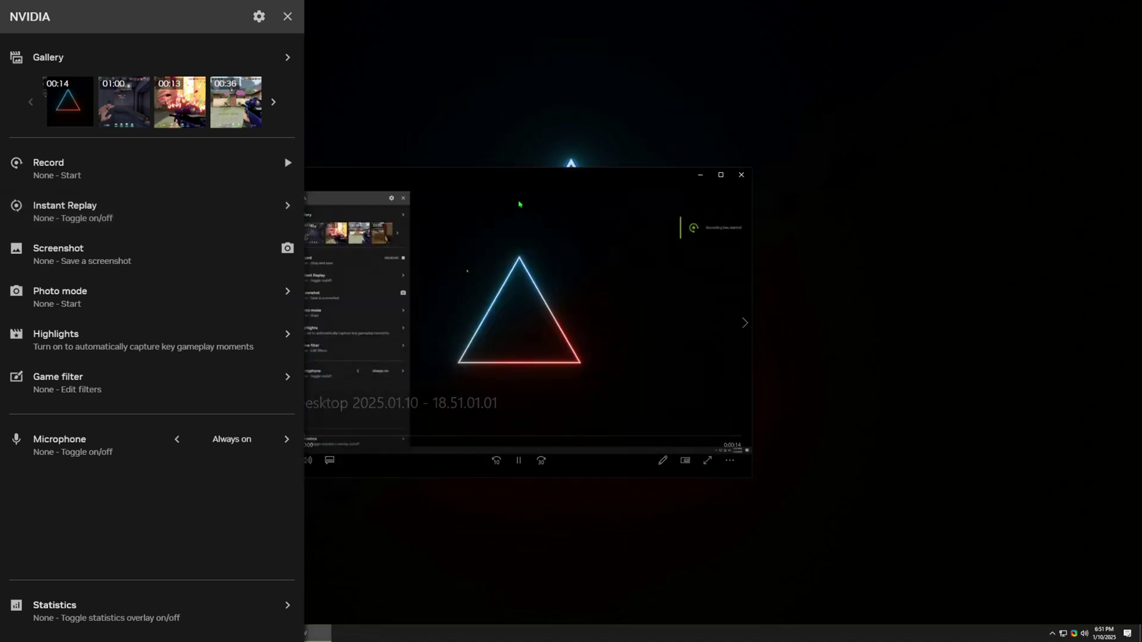
Play the new Desktop 2025.01.10 clip in Movies & TV and pause it at ten seconds
left_click(550, 176)
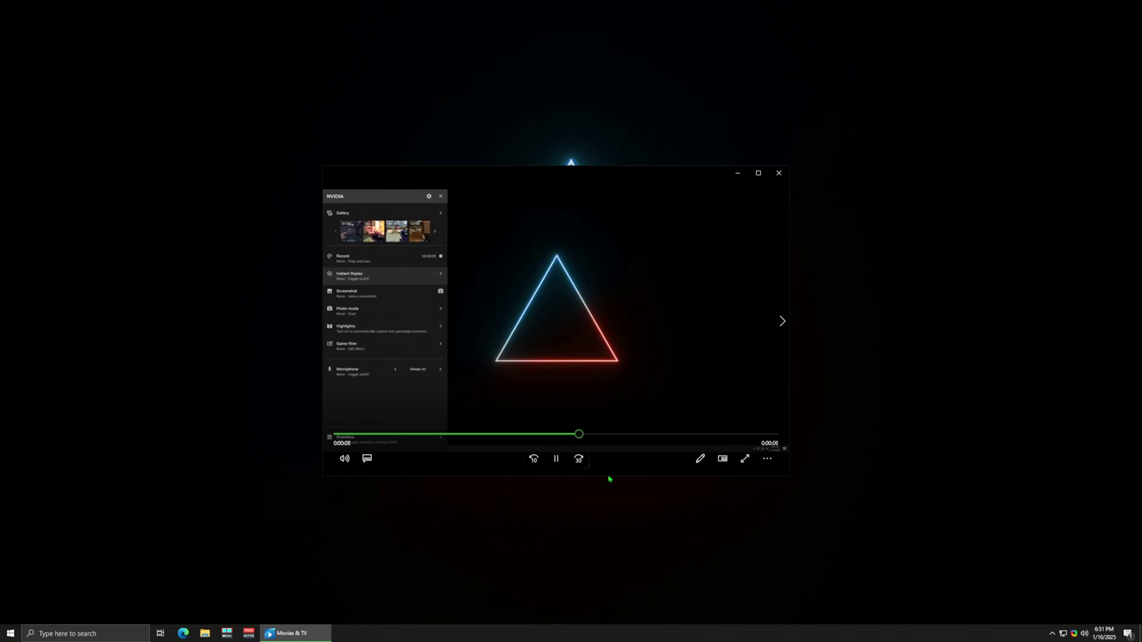
left_click(557, 463)
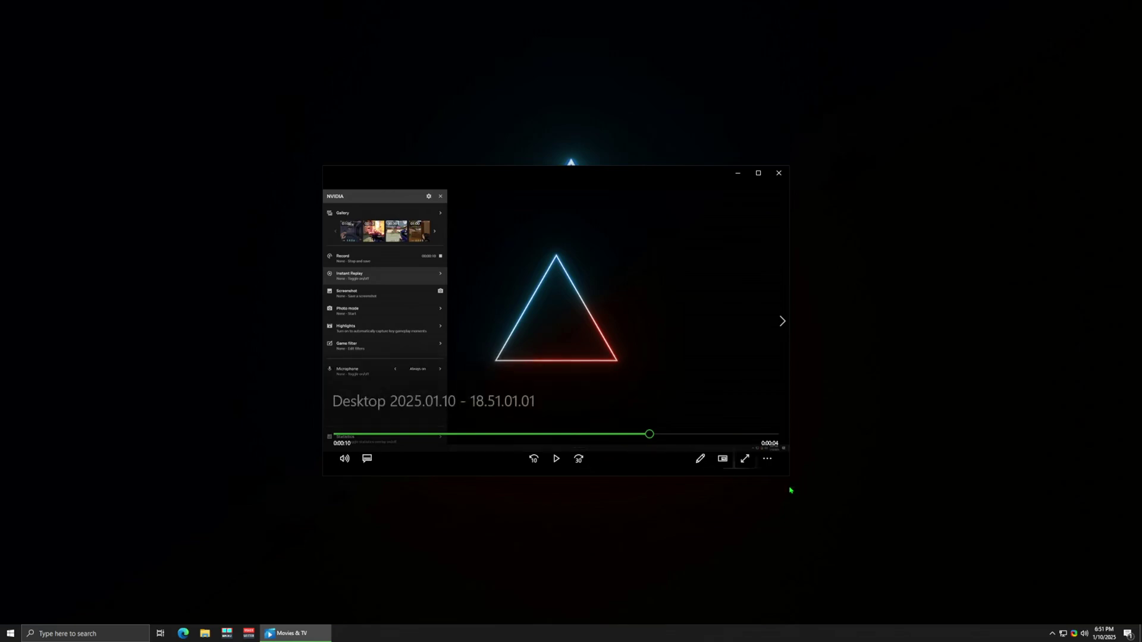
Open the Sound dialog beside the video player and scroll its recording device list
right_click(1084, 634)
left_click(1068, 606)
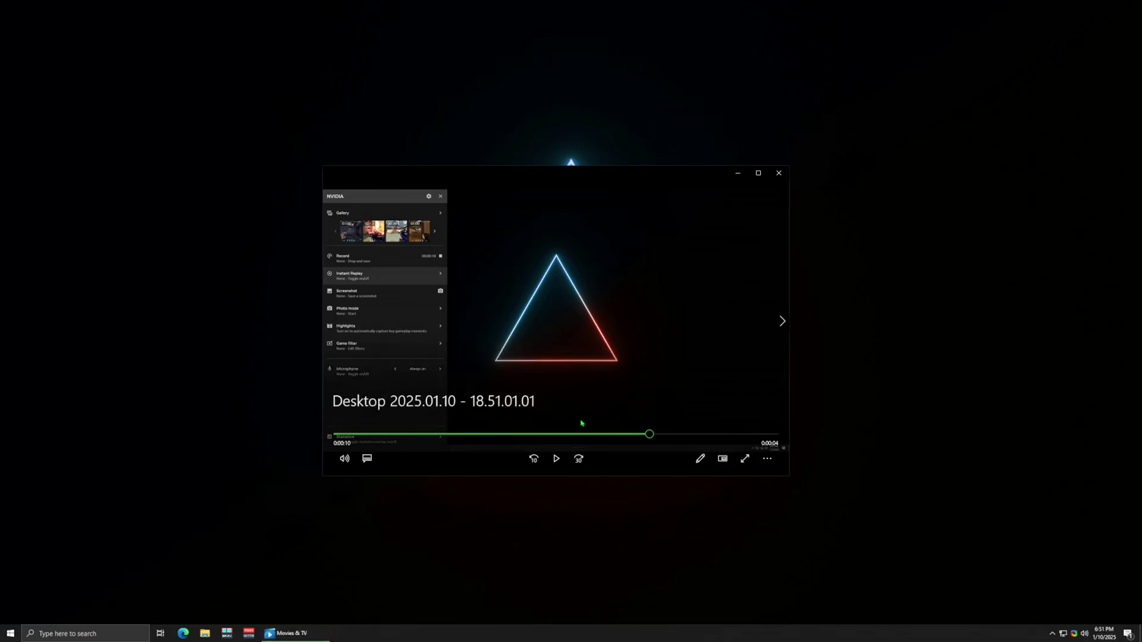
left_click_drag(103, 55, 203, 229)
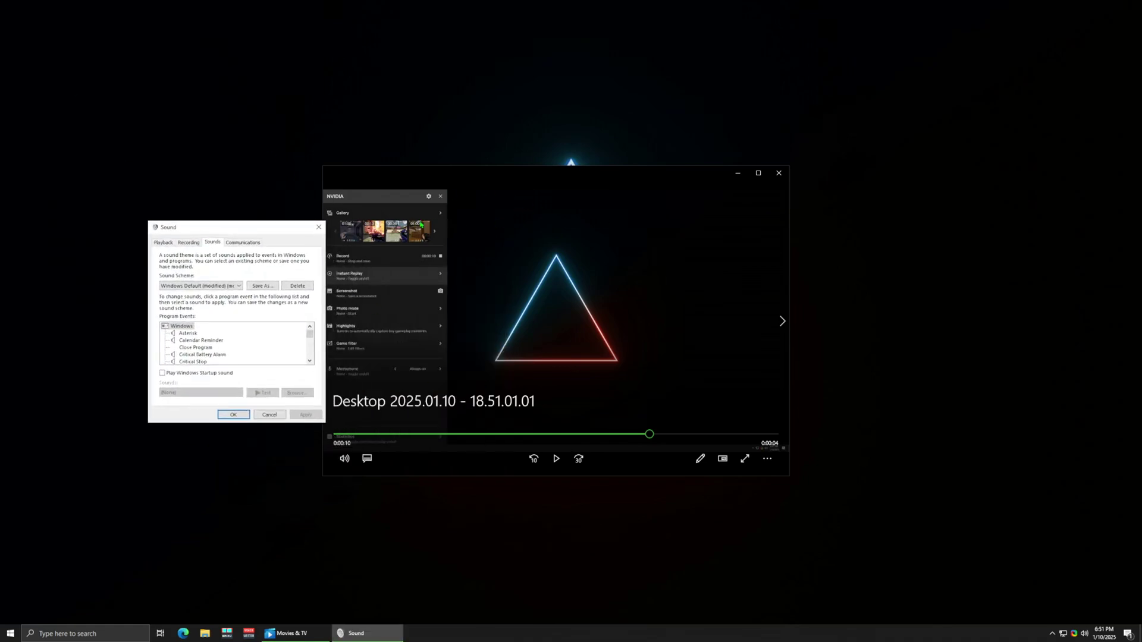
left_click(189, 242)
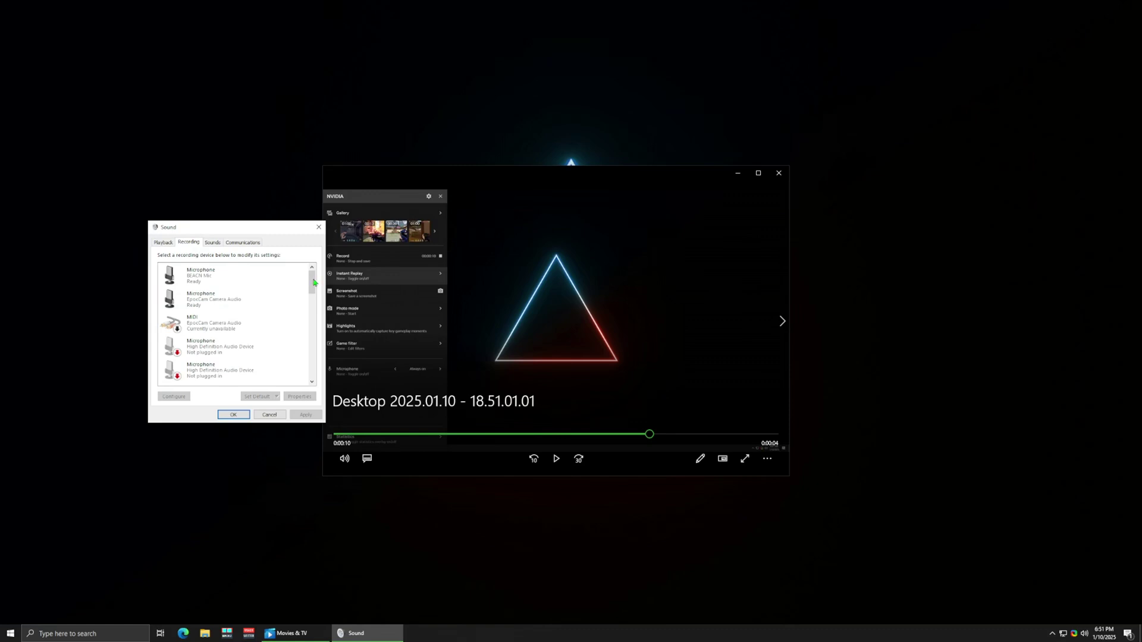
left_click_drag(313, 282, 307, 361)
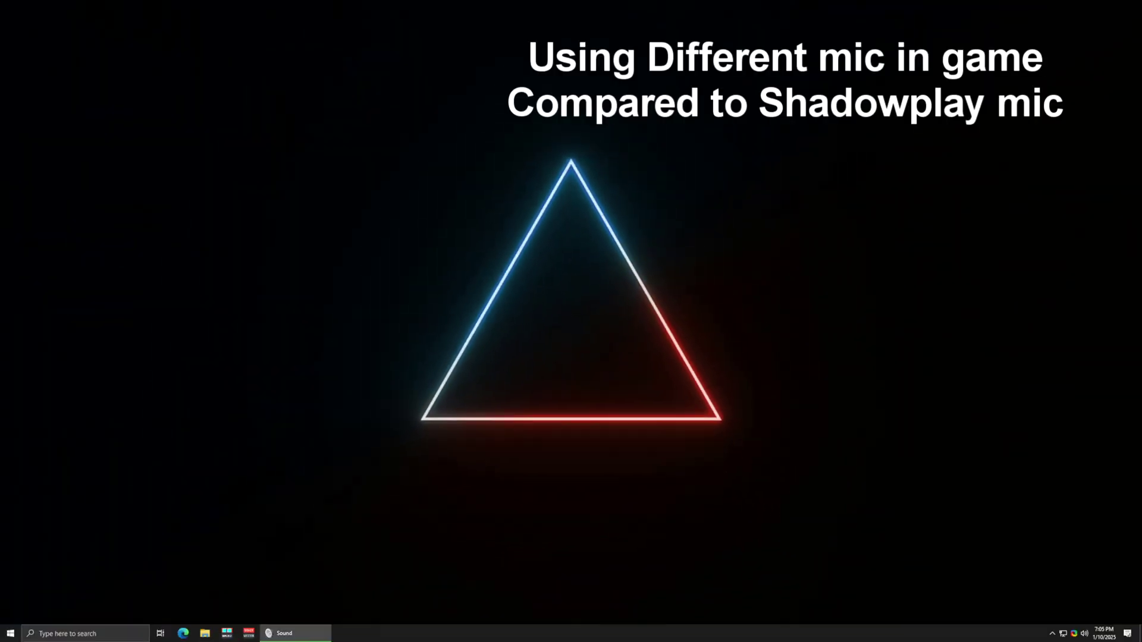
Move the Sound dialog from the left edge to the centre of the screen
left_click_drag(63, 205, 481, 197)
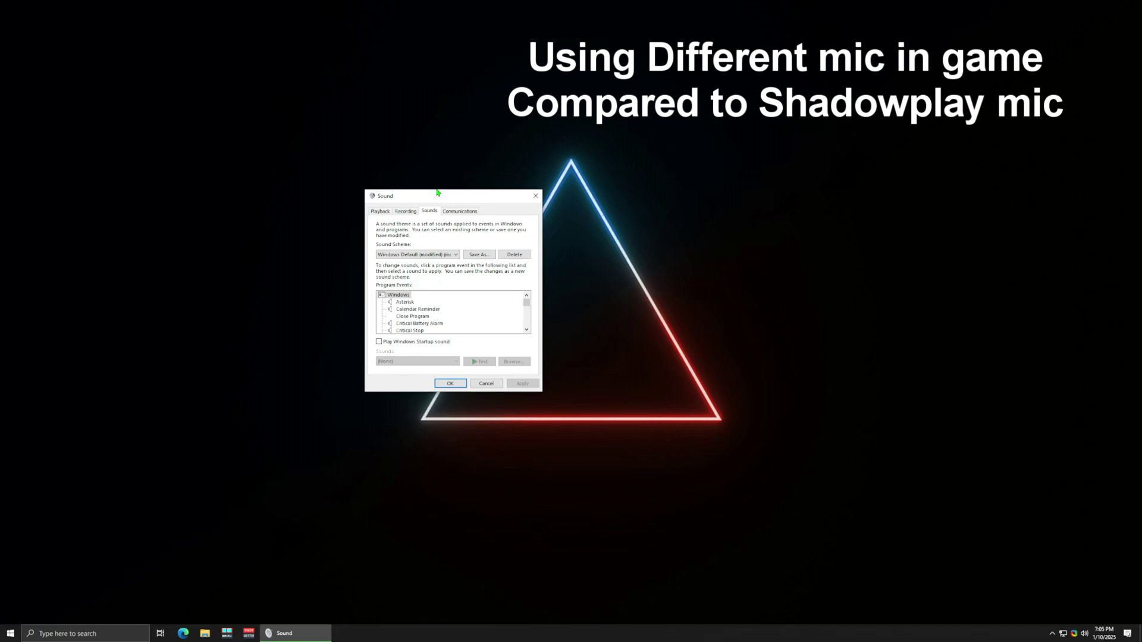
Review the Voicemeeter recording devices, opening Out B1's context menu without changing anything
left_click(409, 213)
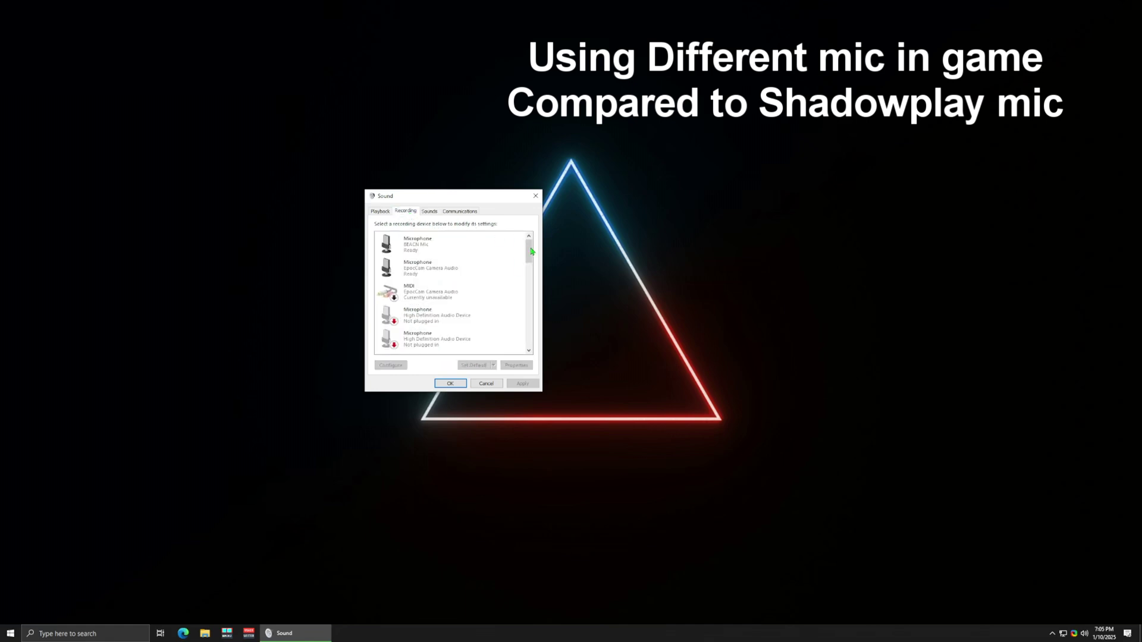
scroll(531, 252, "down", 2)
scroll(529, 262, "up", 2)
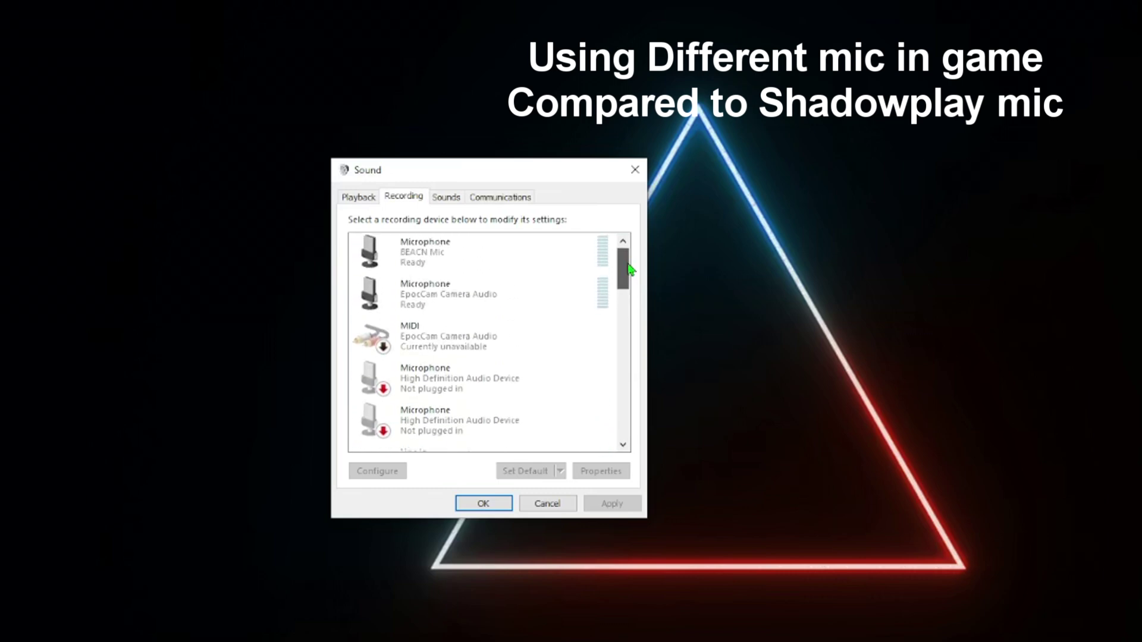
left_click_drag(624, 261, 625, 404)
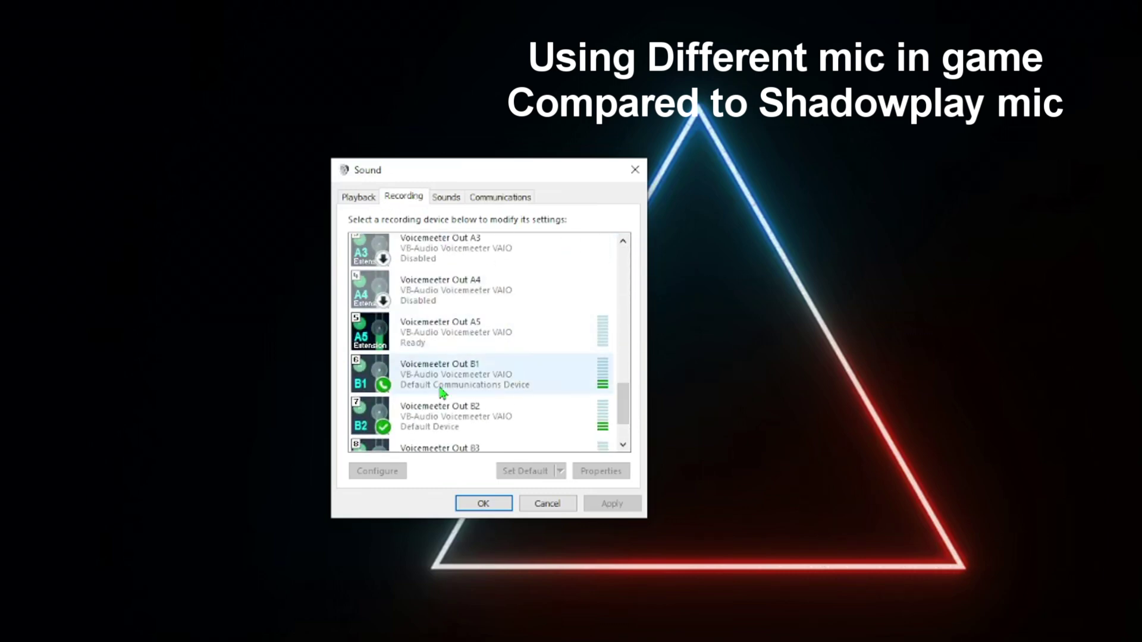
right_click(437, 379)
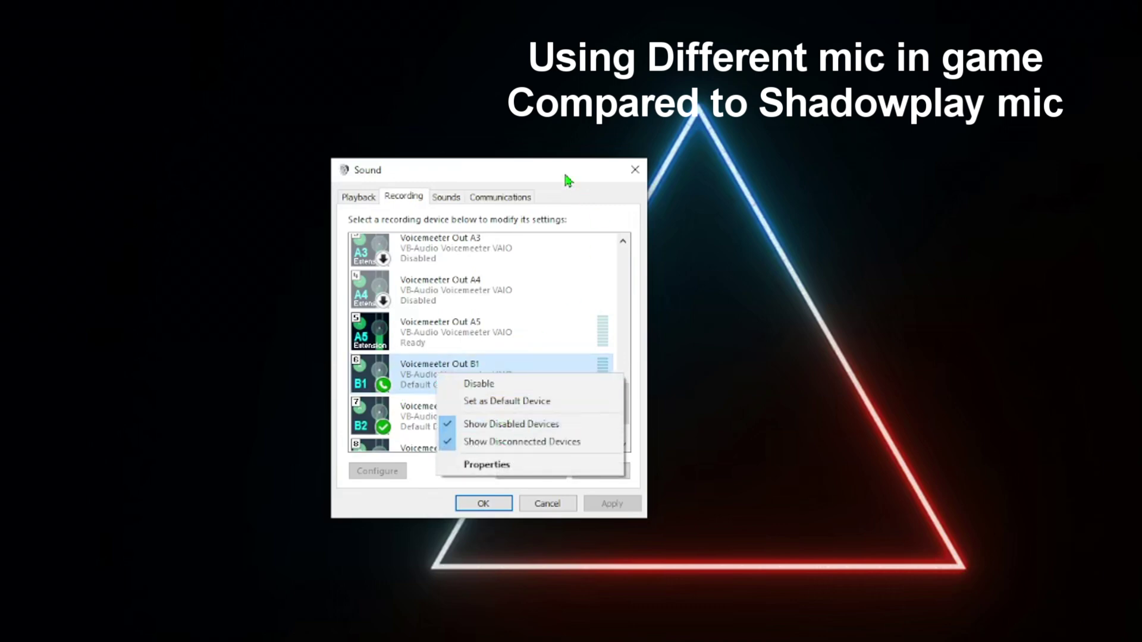
key("Escape")
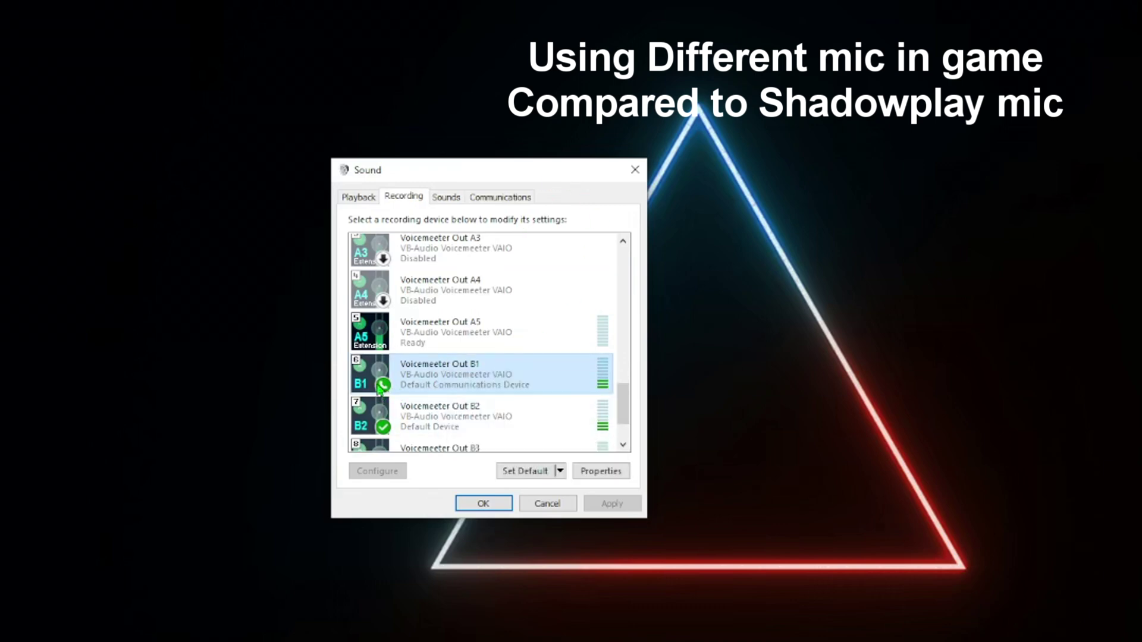